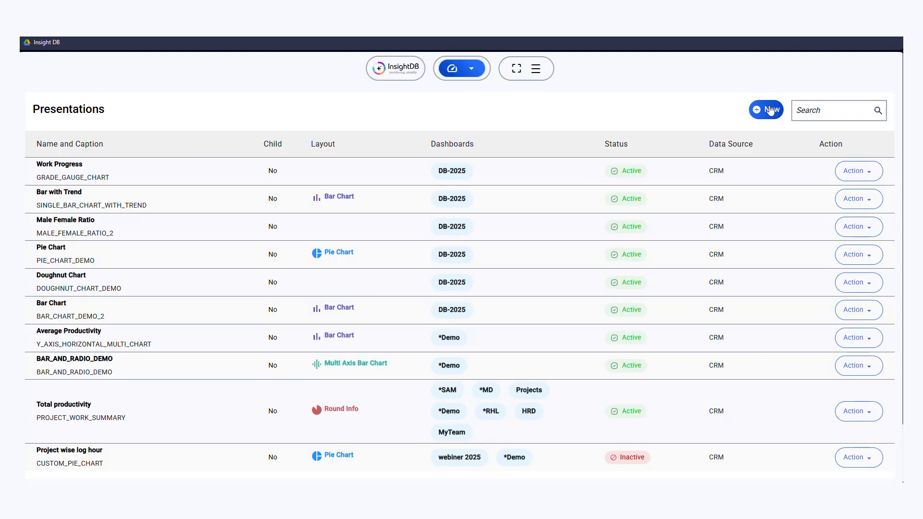
Step: Create a new presentation and name it SCATTER_CHART_2
left_click(769, 109)
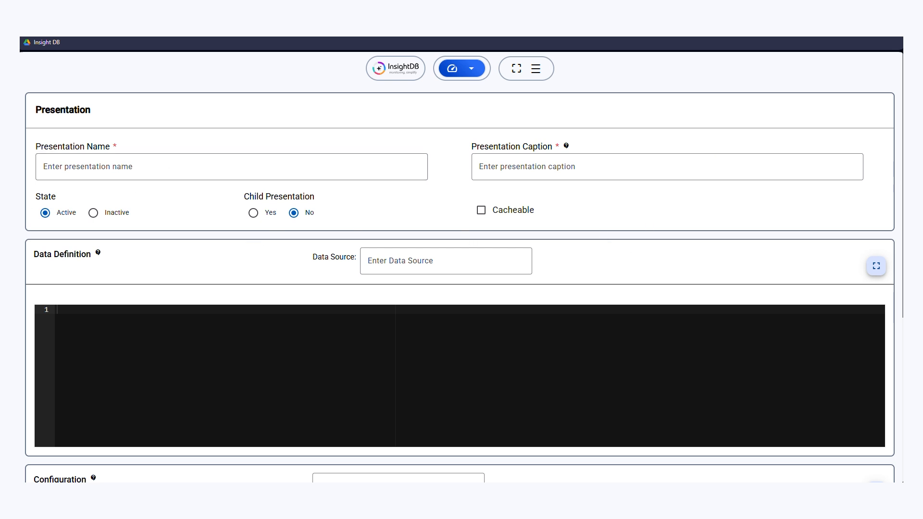
left_click(123, 170)
type("SCATTER_CHART_")
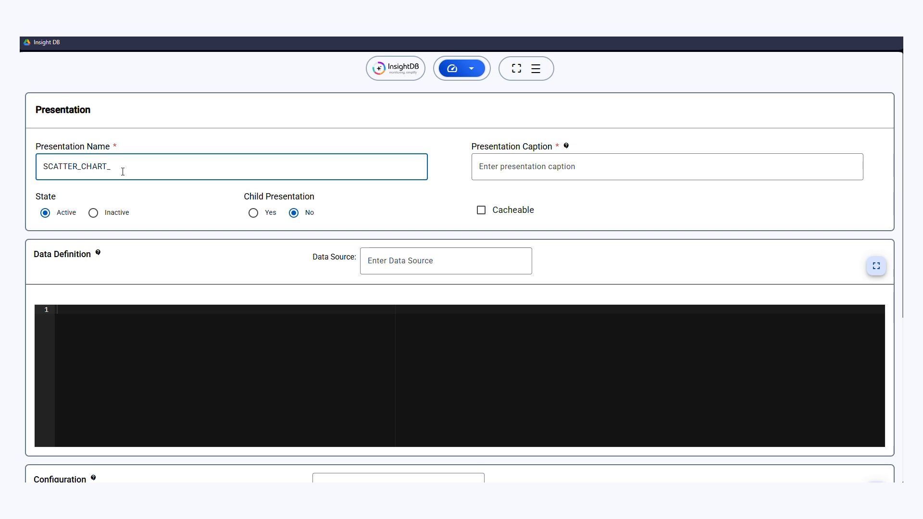
type("2")
key("Tab")
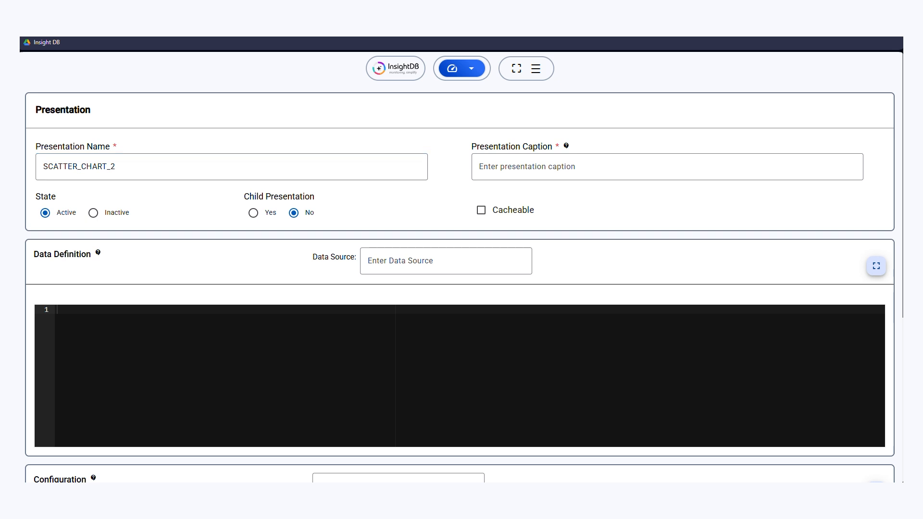
Step: Set the presentation caption to "Scatter Demo"
left_click(606, 167)
type("Scatter Char")
key("BackSpace")
key("BackSpace")
key("BackSpace")
key("BackSpace")
type("Demo")
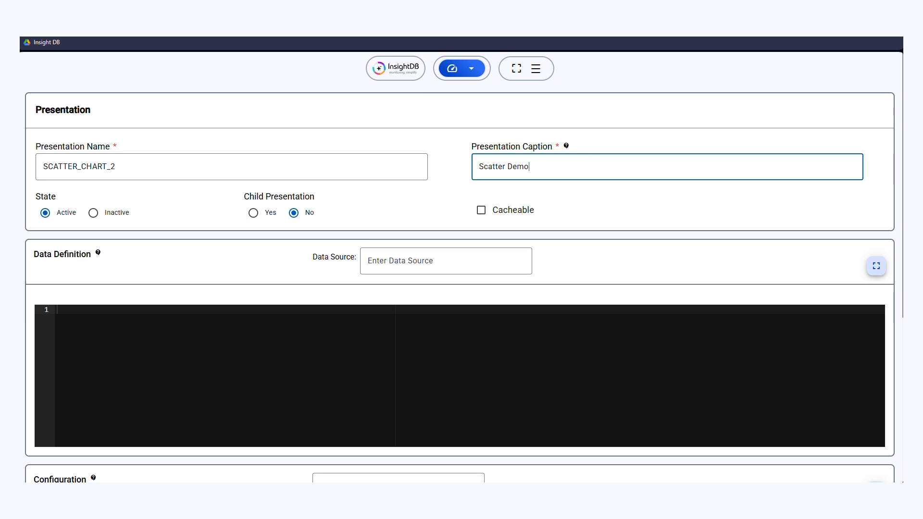
Step: Choose CRM as the data source and paste the UNION ALL query with xTitle, yTitle, VALUE and splitNumber columns into the data definition
left_click(411, 260)
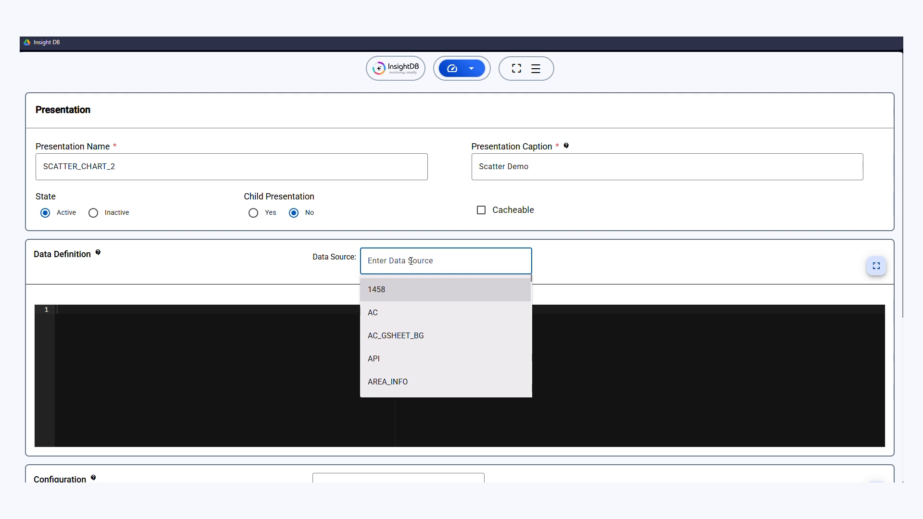
type("crm")
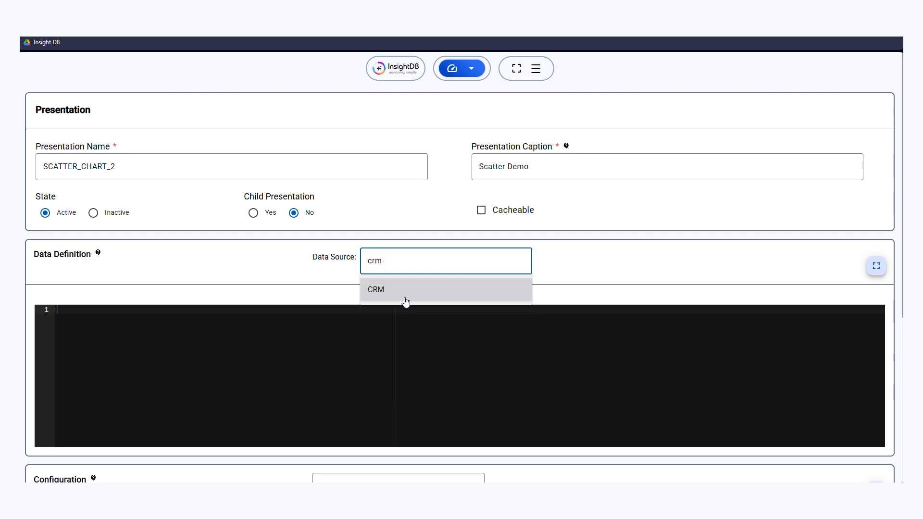
left_click(405, 298)
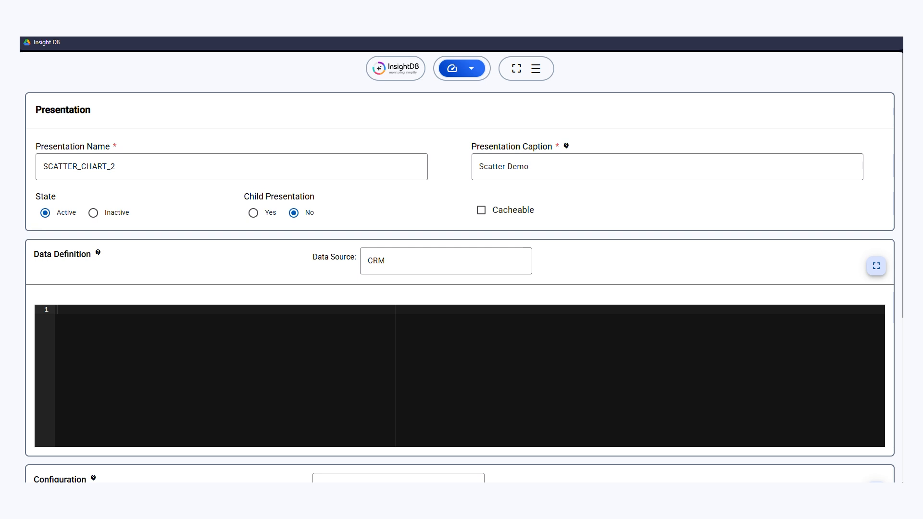
key("ctrl+v")
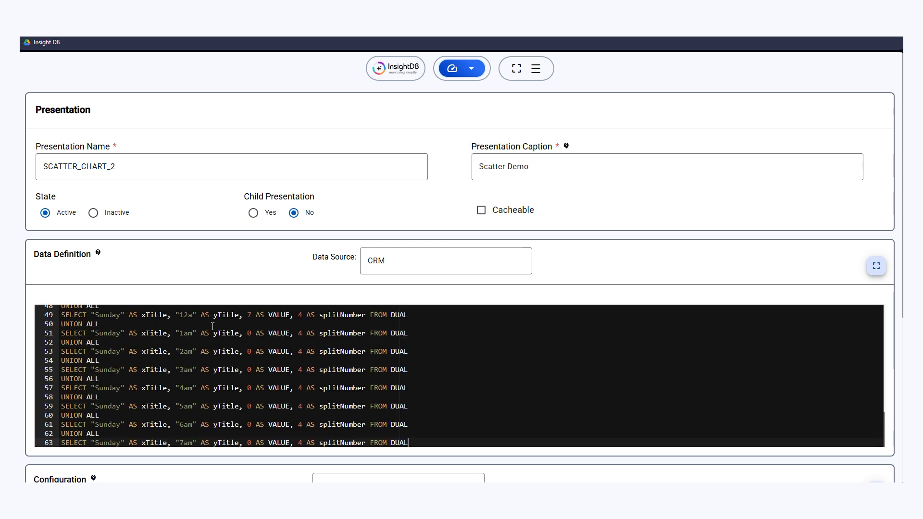
Step: Set the configuration's DB object type to Scatter Chart
scroll(570, 230, "down", 5)
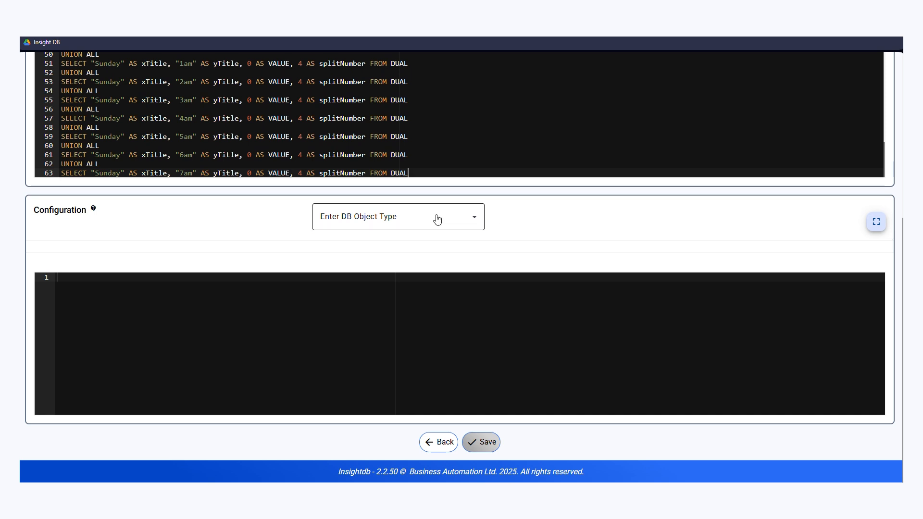
left_click(405, 223)
scroll(407, 346, "down", 4)
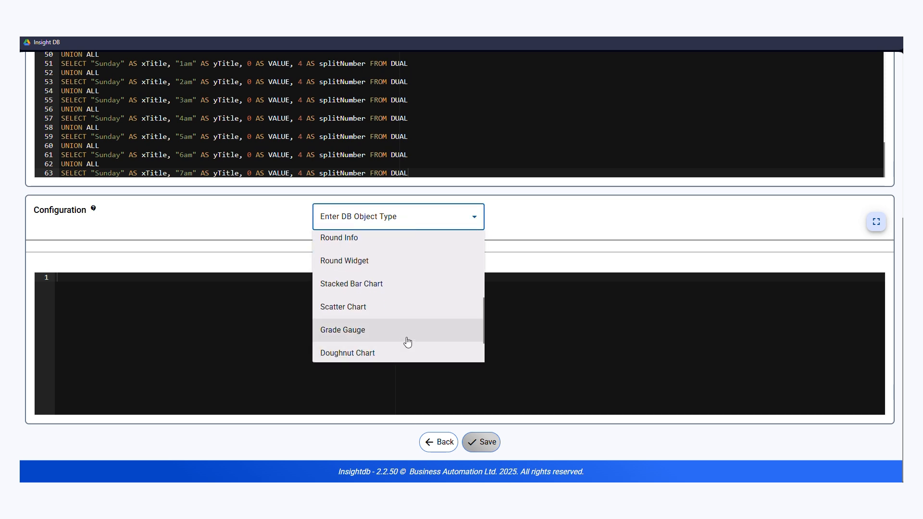
left_click(373, 306)
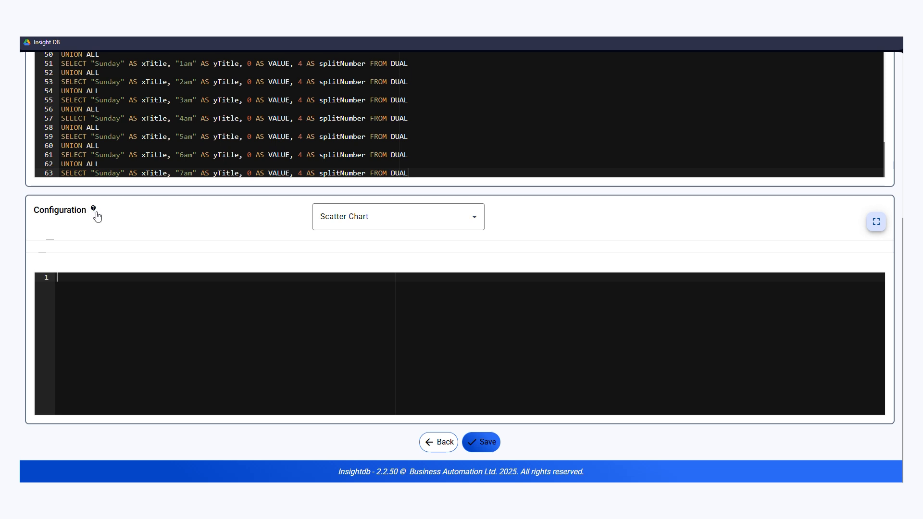
Step: Copy the scatter chart's default property JSON into the configuration editor and save the presentation
left_click(95, 209)
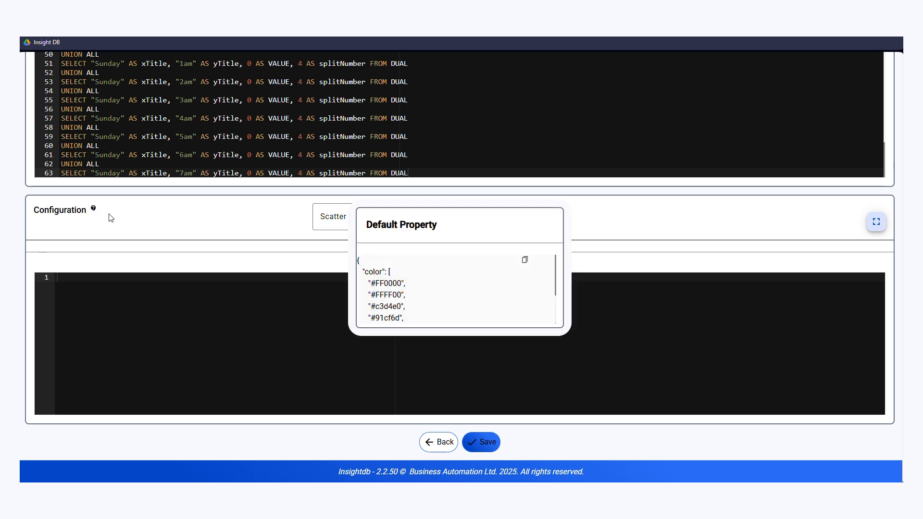
left_click(527, 258)
left_click(210, 308)
key("ctrl+v")
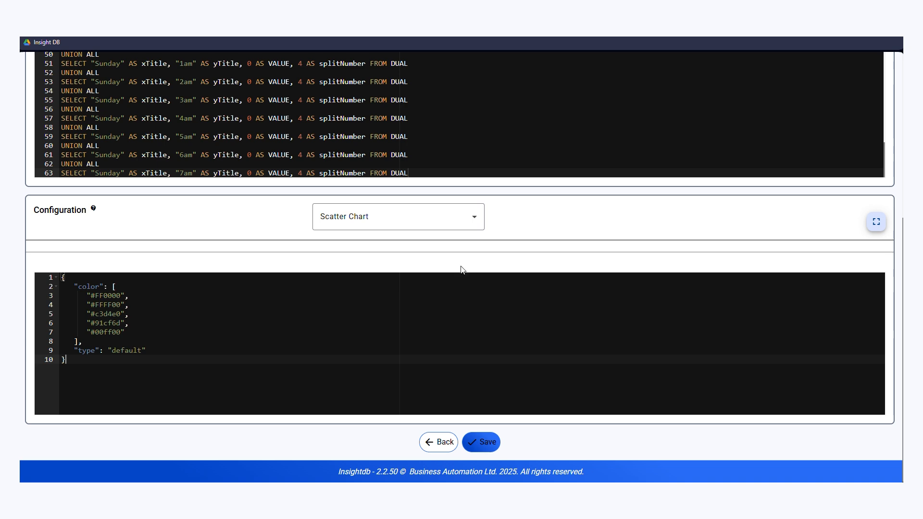
scroll(471, 306, "up", 5)
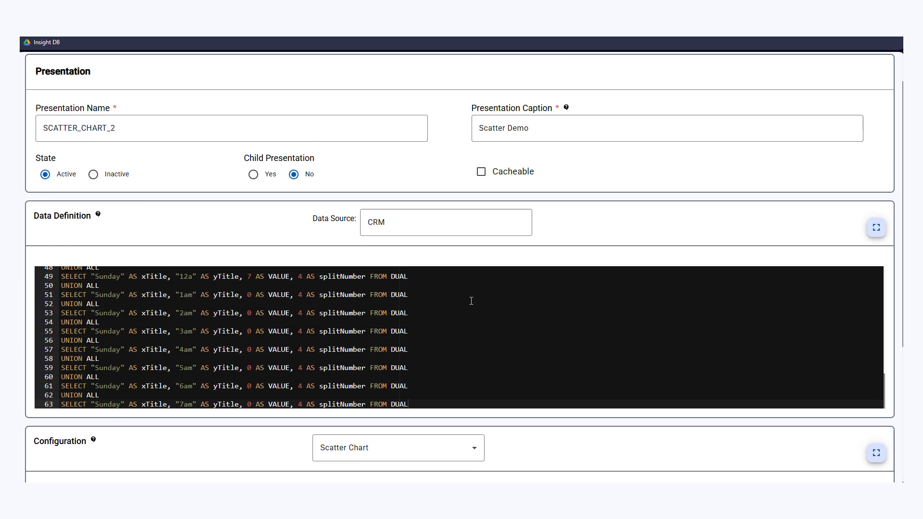
scroll(471, 305, "down", 5)
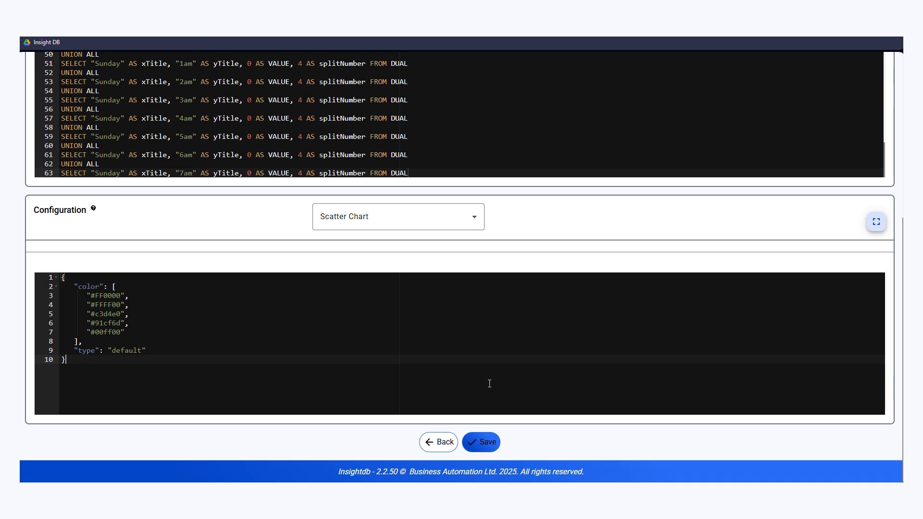
left_click(485, 442)
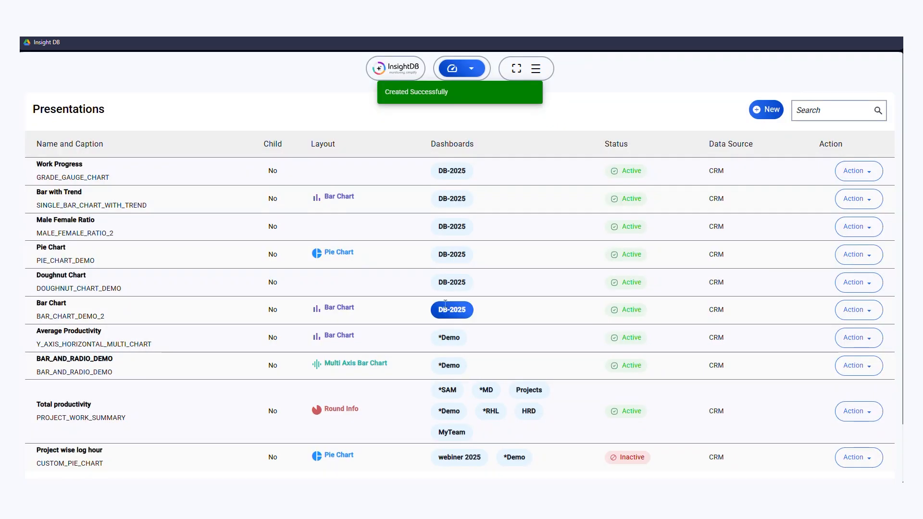
left_click(858, 171)
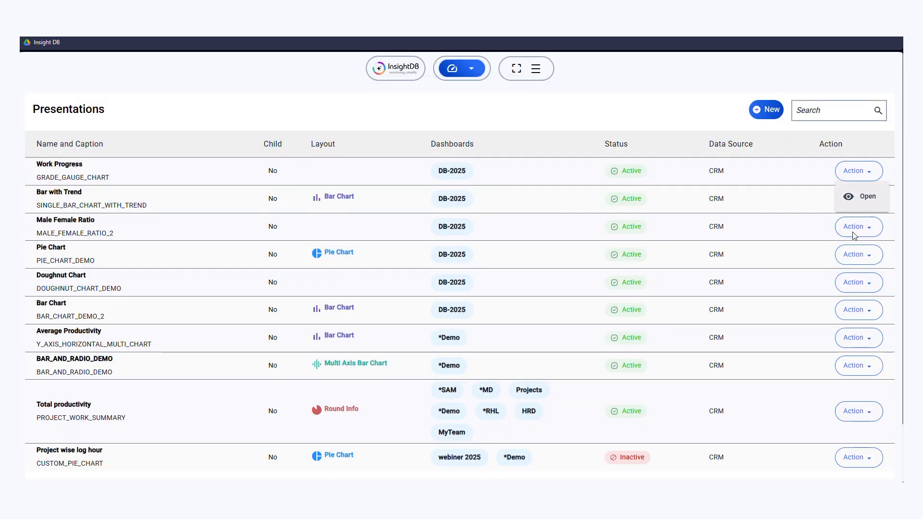
left_click(857, 201)
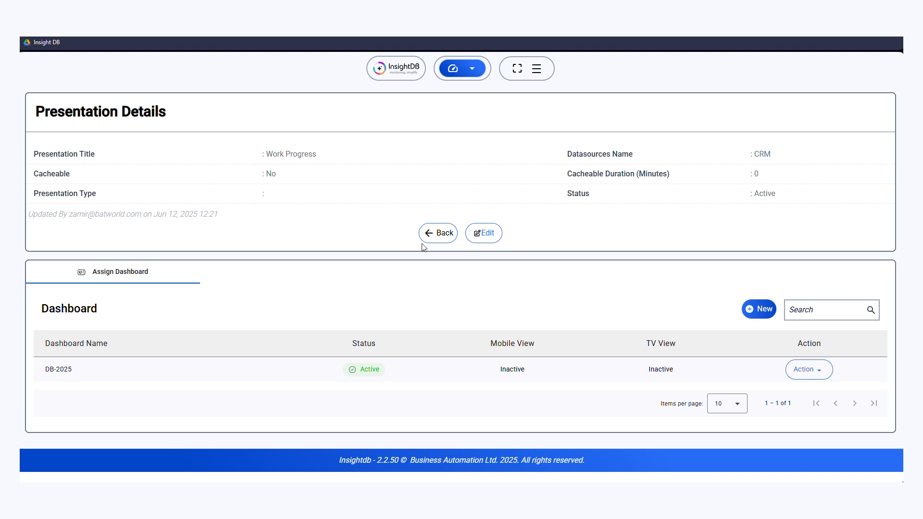
left_click(438, 239)
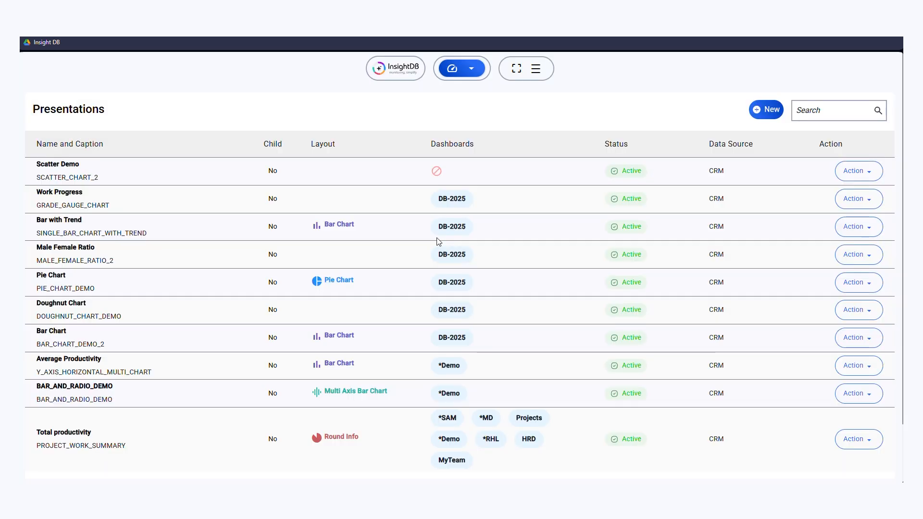
Step: Open the Scatter Demo presentation's details and assign it to the DB-2025 dashboard
left_click(857, 171)
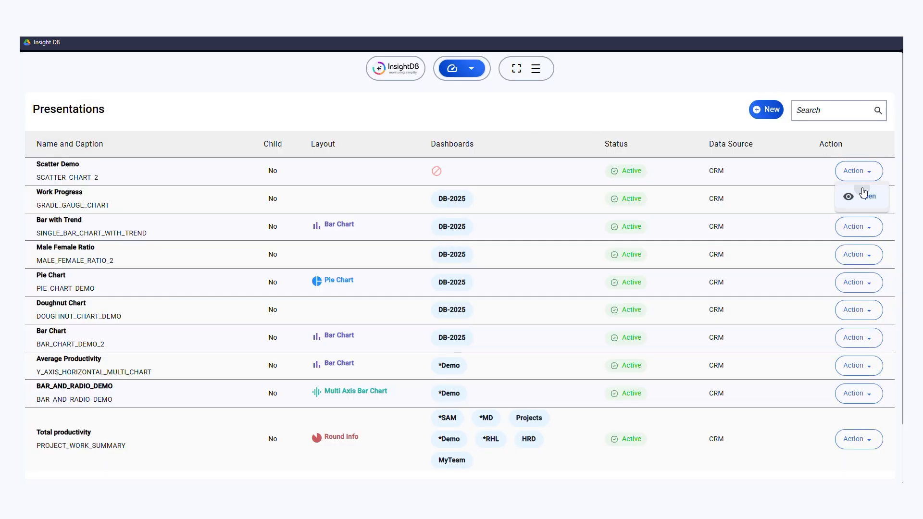
left_click(860, 195)
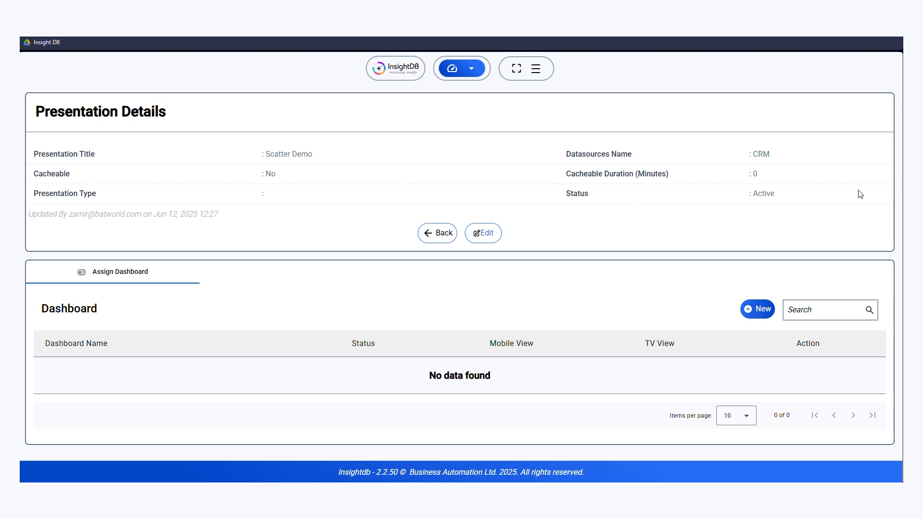
left_click(748, 310)
left_click(543, 229)
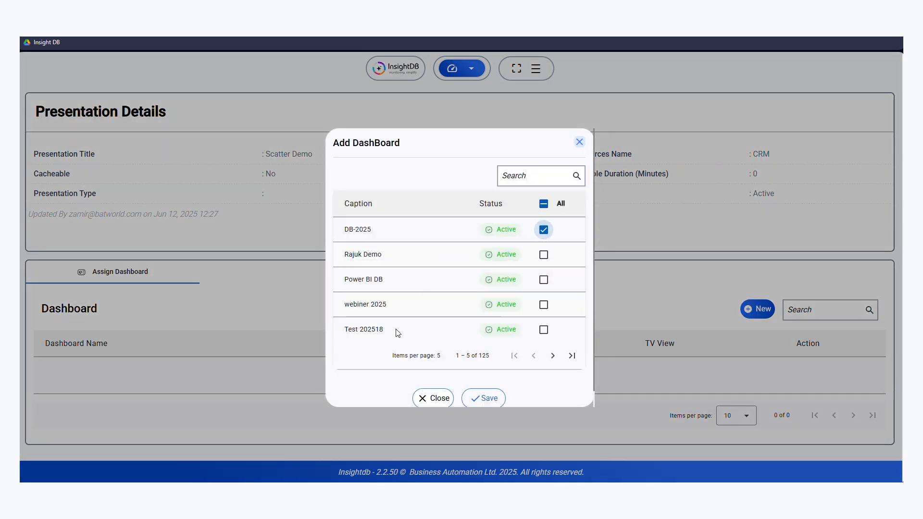
left_click(480, 398)
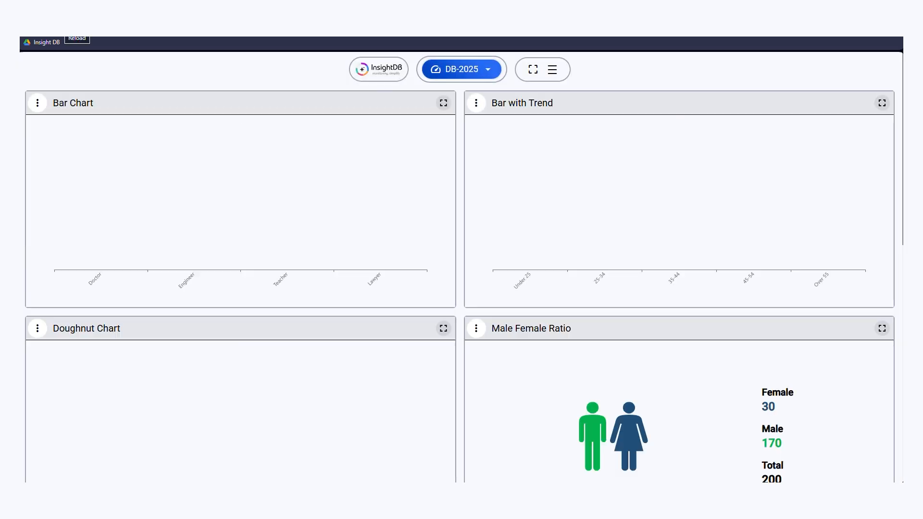
Step: Examine the Scatter Demo chart on the DB-2025 dashboard, including the data point for Sunday at 12am
scroll(444, 206, "down", 5)
scroll(446, 213, "down", 5)
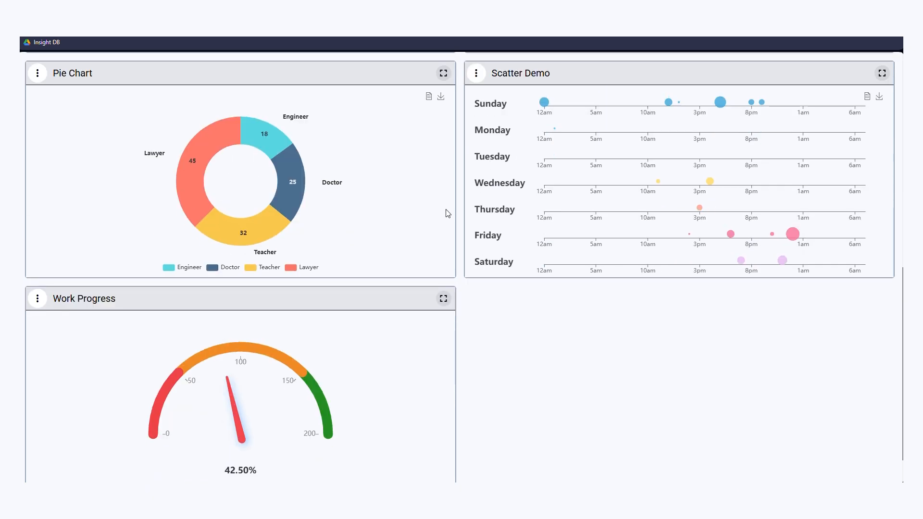
scroll(447, 210, "down", 1)
scroll(465, 215, "up", 3)
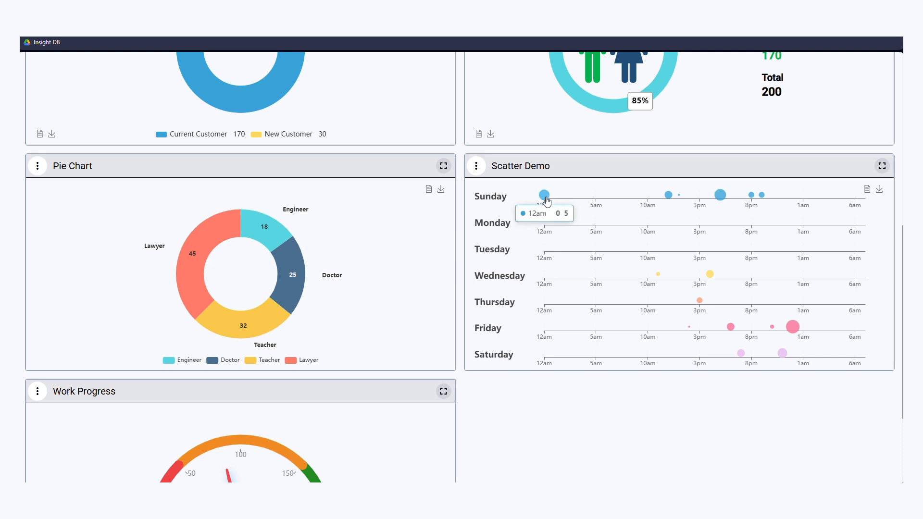
mouse_move(545, 206)
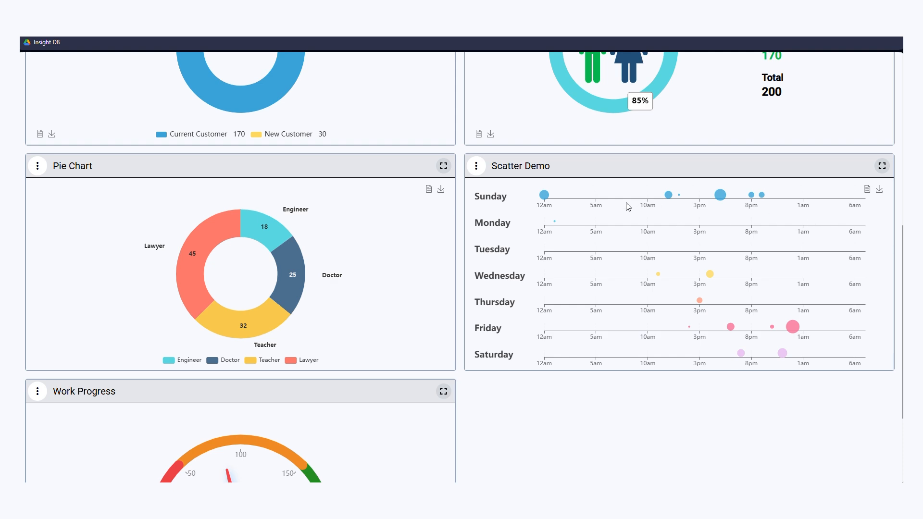
scroll(624, 255, "down", 3)
scroll(624, 254, "up", 7)
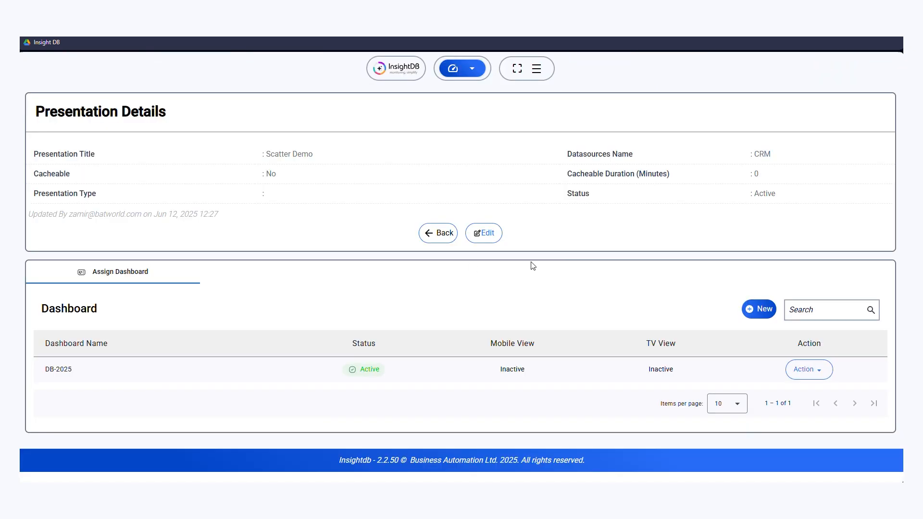
Step: Open the Scatter Demo presentation for editing and examine the xTitle, yTitle, VALUE and splitNumber columns in its data query
left_click(483, 233)
scroll(506, 266, "down", 2)
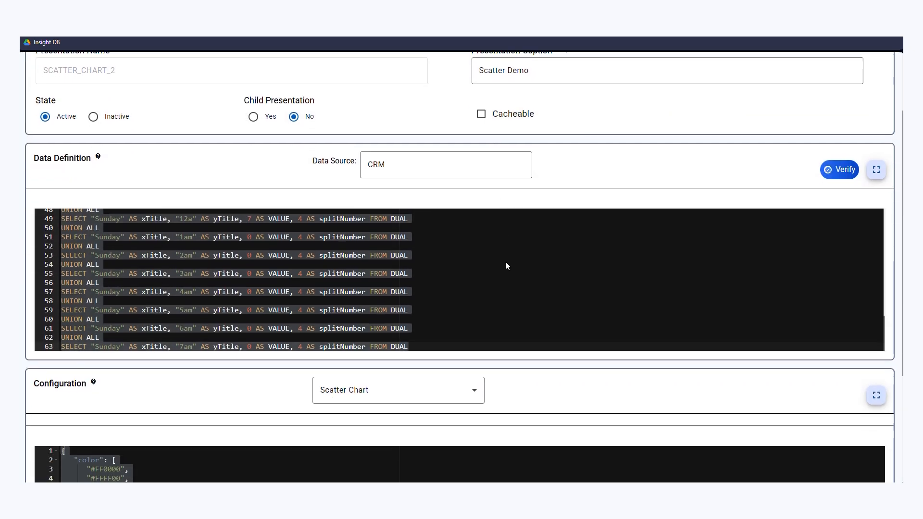
left_click(203, 291)
scroll(439, 290, "up", 10)
scroll(446, 292, "up", 6)
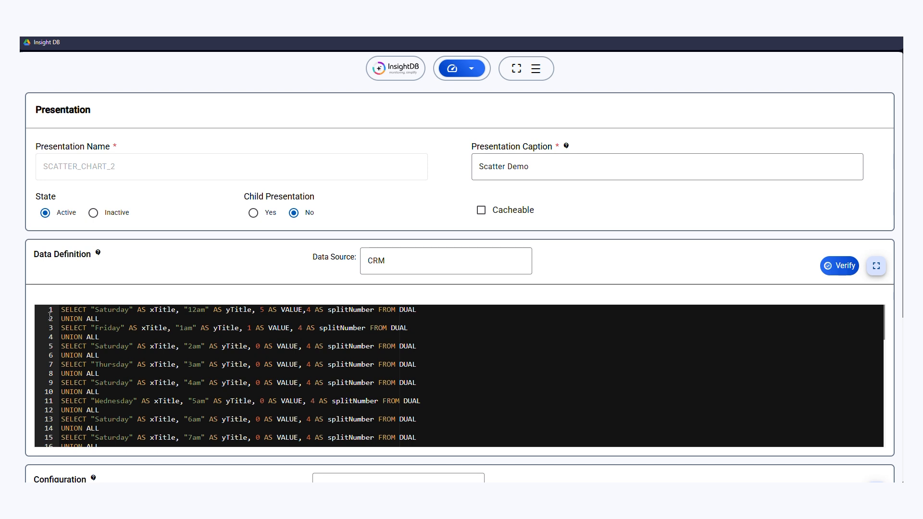
double_click(158, 311)
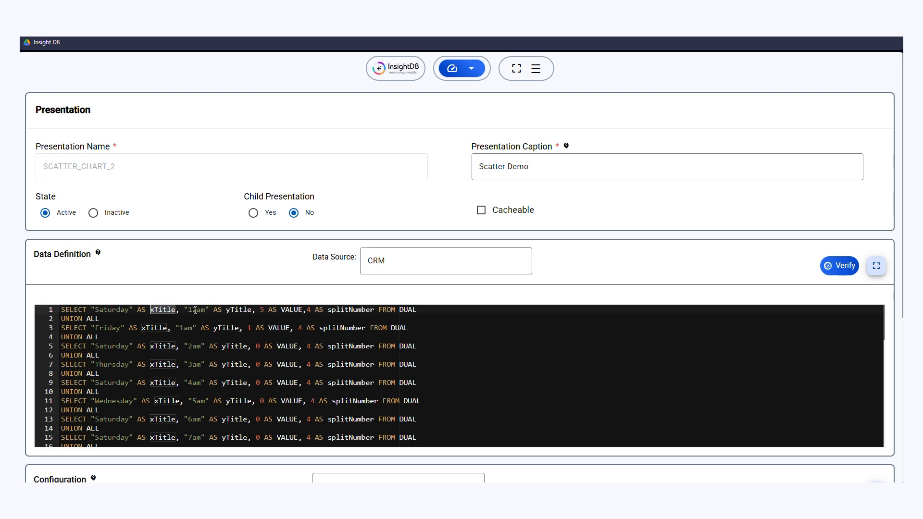
double_click(239, 311)
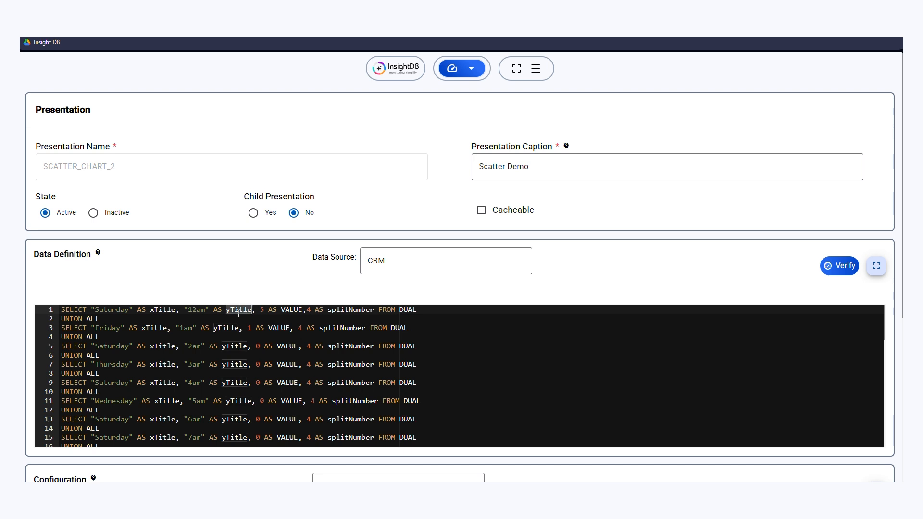
double_click(296, 309)
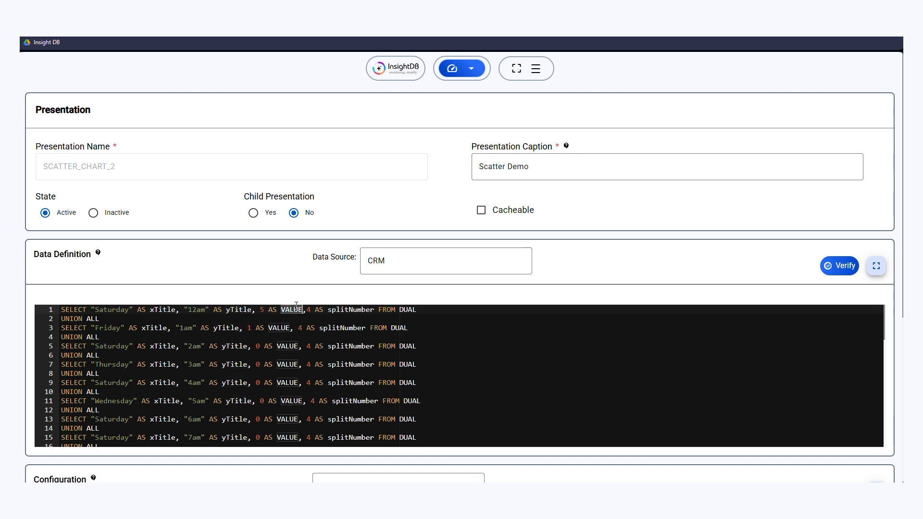
double_click(345, 310)
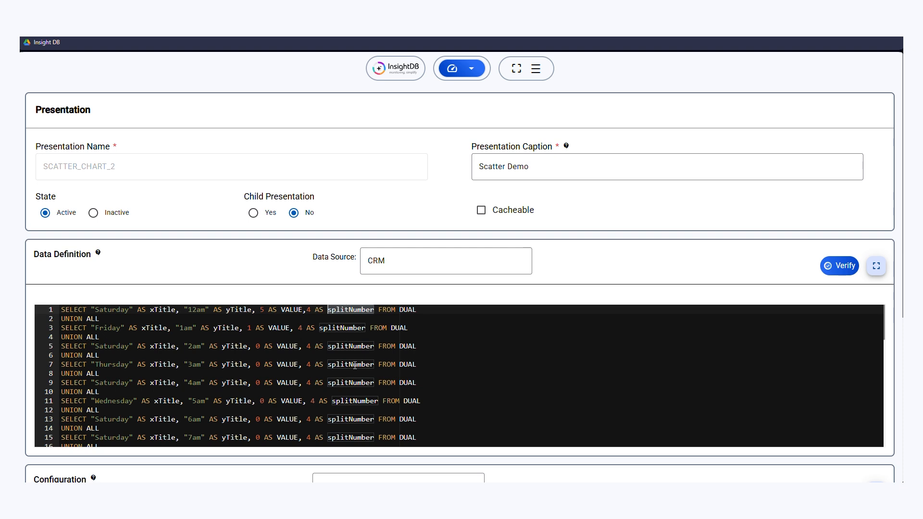
scroll(356, 366, "down", 5)
scroll(362, 376, "down", 10)
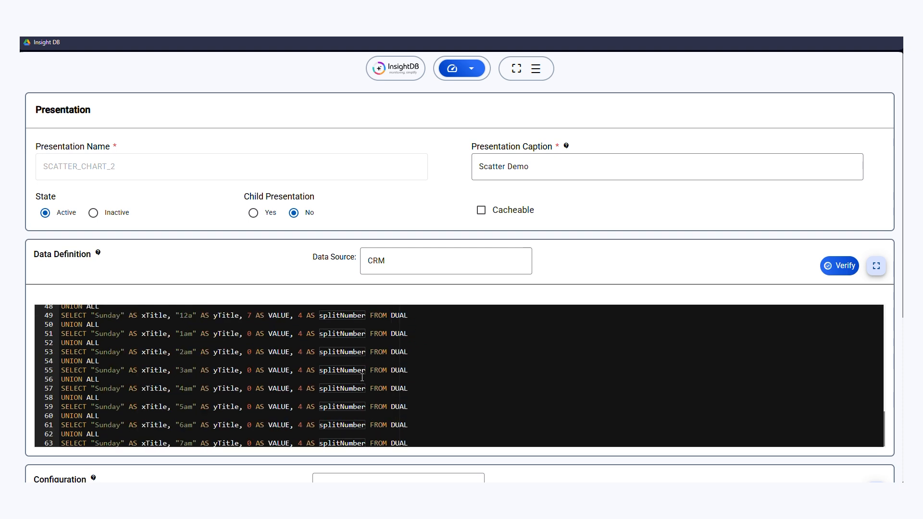
scroll(307, 312, "up", 2)
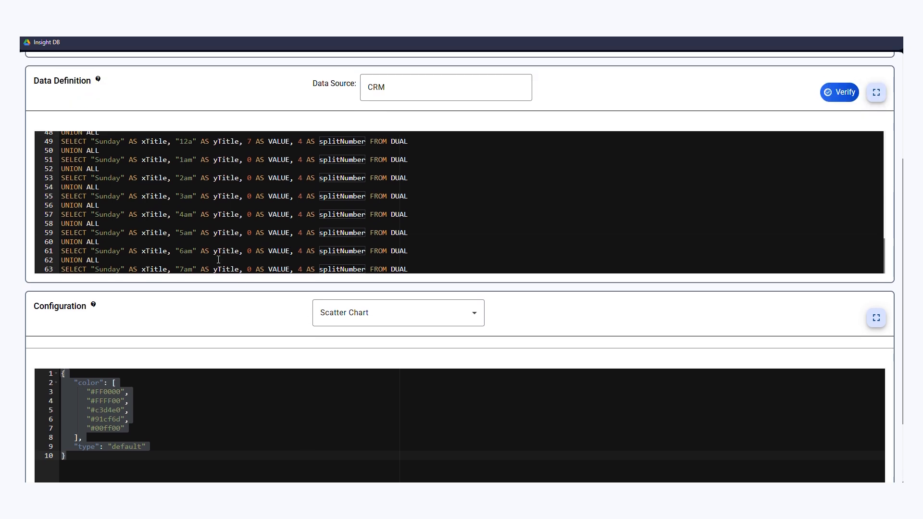
Step: Examine the query's day and hour rows, including the VALUE entries of the Sunday 1am to 5am rows
scroll(317, 226, "up", 4)
scroll(320, 233, "up", 1)
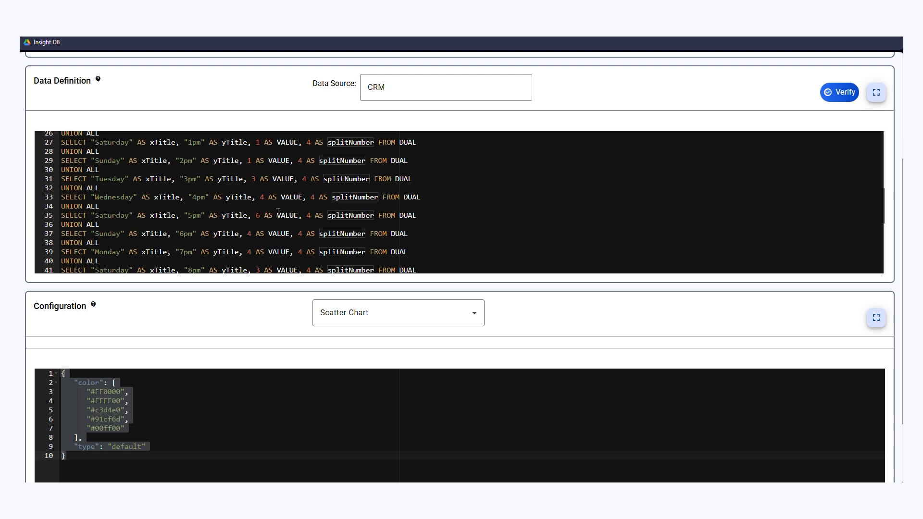
scroll(298, 210, "down", 8)
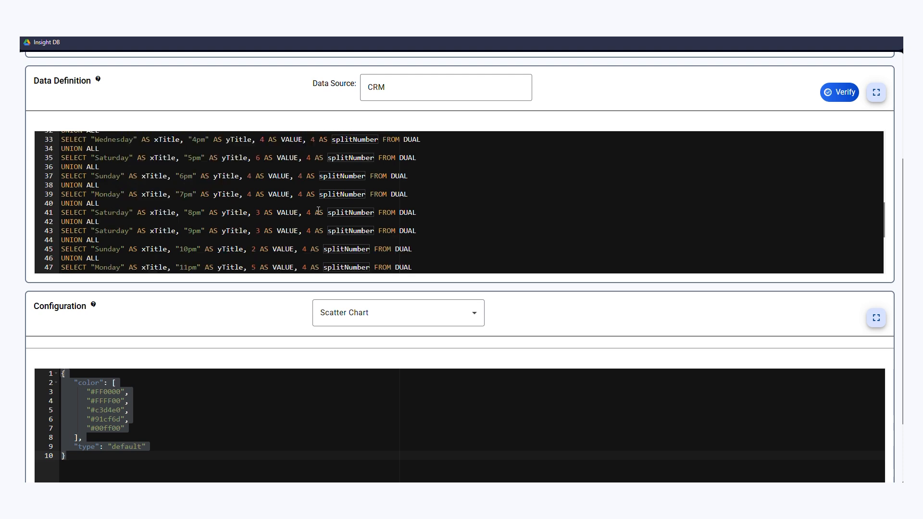
scroll(323, 215, "down", 1)
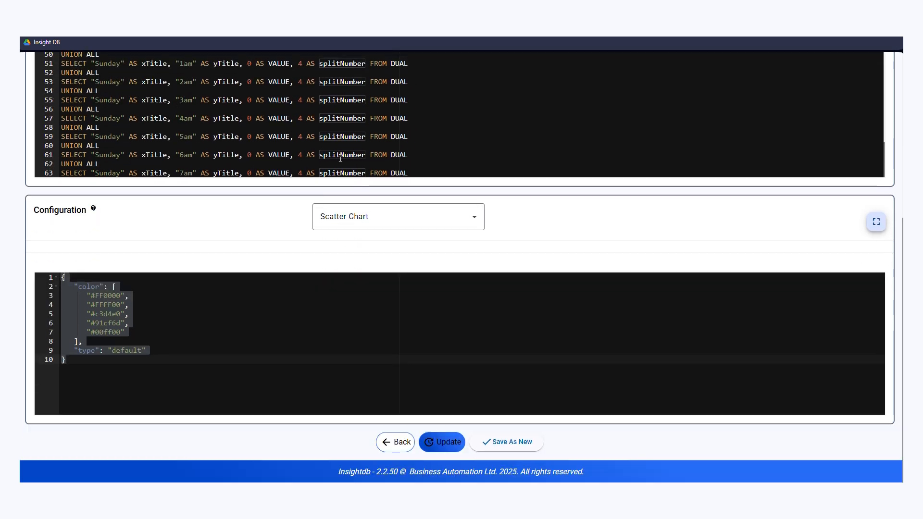
scroll(337, 164, "up", 1)
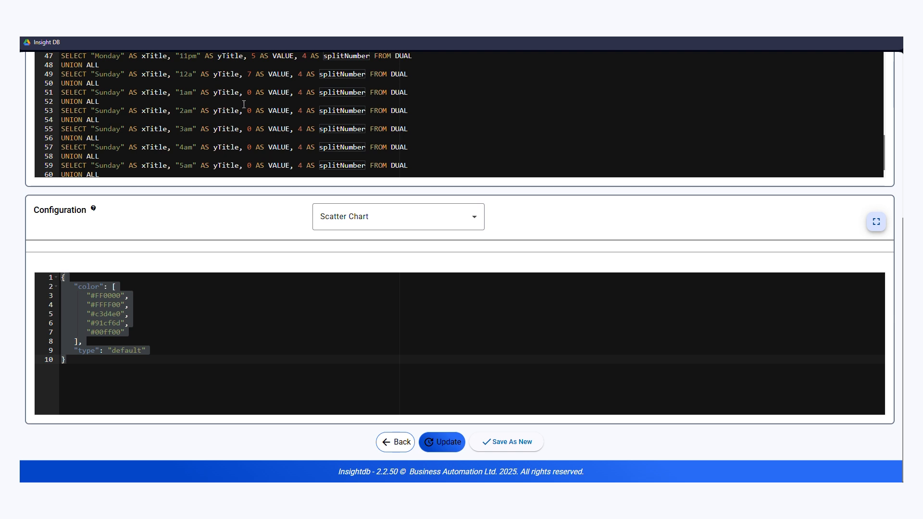
left_click(255, 91)
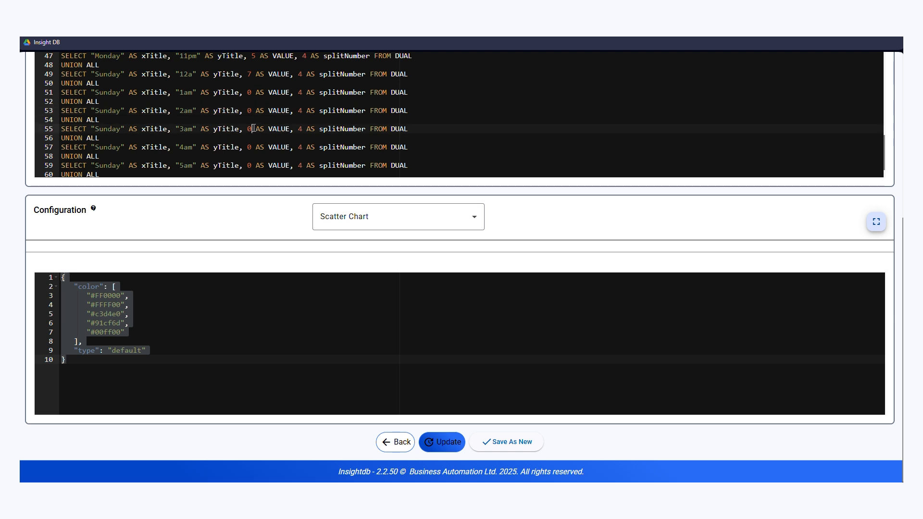
left_click(254, 147)
left_click(254, 159)
left_click(251, 165)
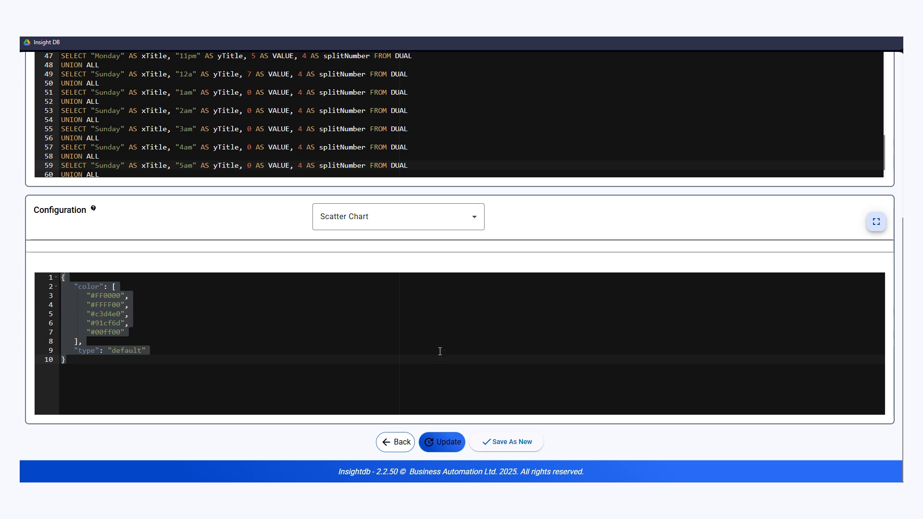
scroll(485, 342, "up", 15)
scroll(524, 351, "up", 5)
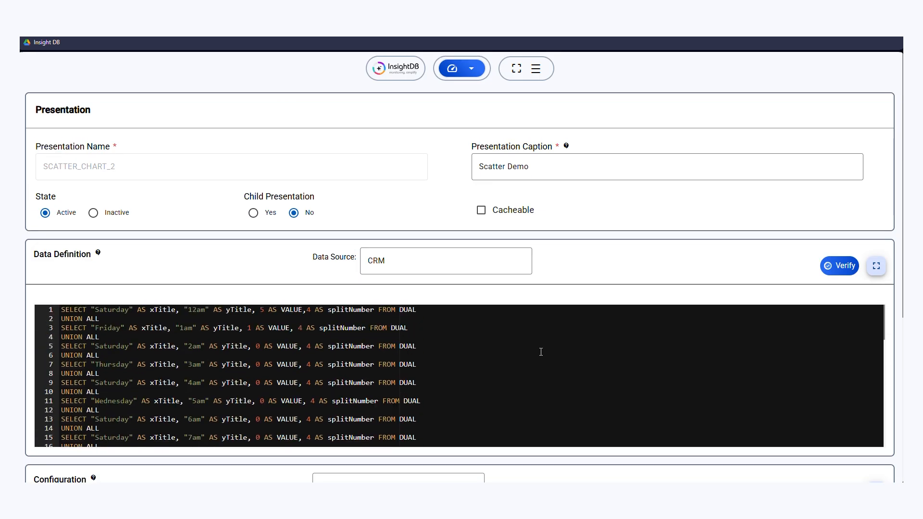